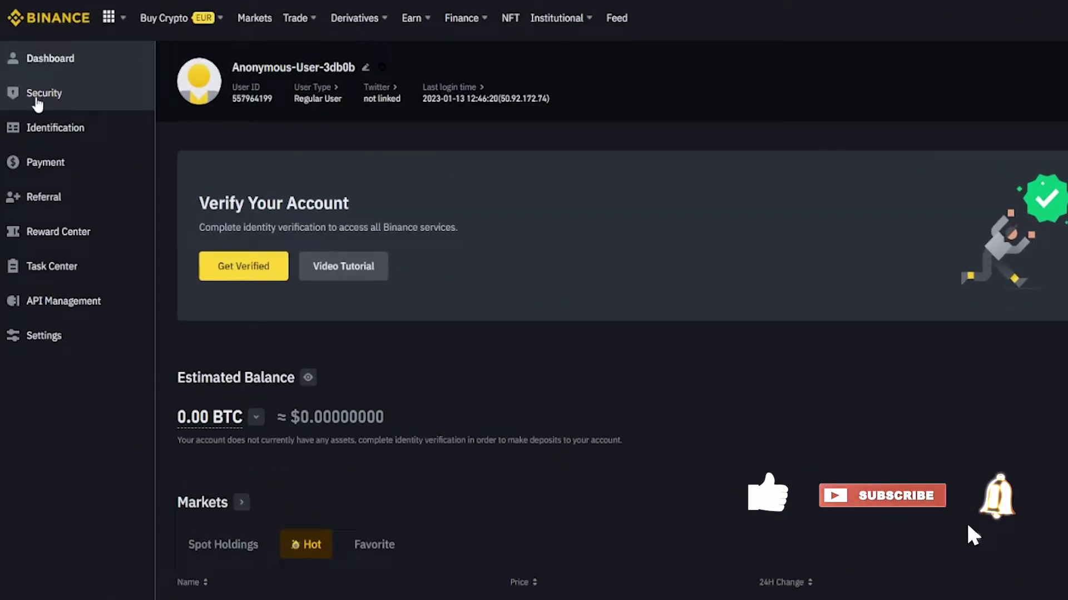
From Security settings, start enabling the Anti-Phishing Code, which is currently off
left_click(37, 97)
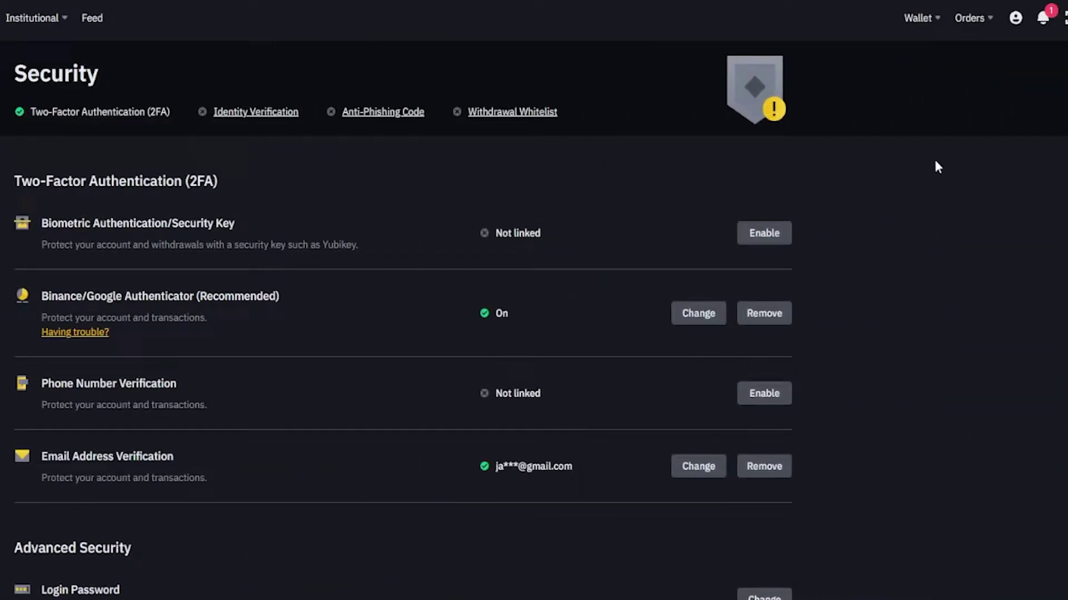
mouse_move(936, 17)
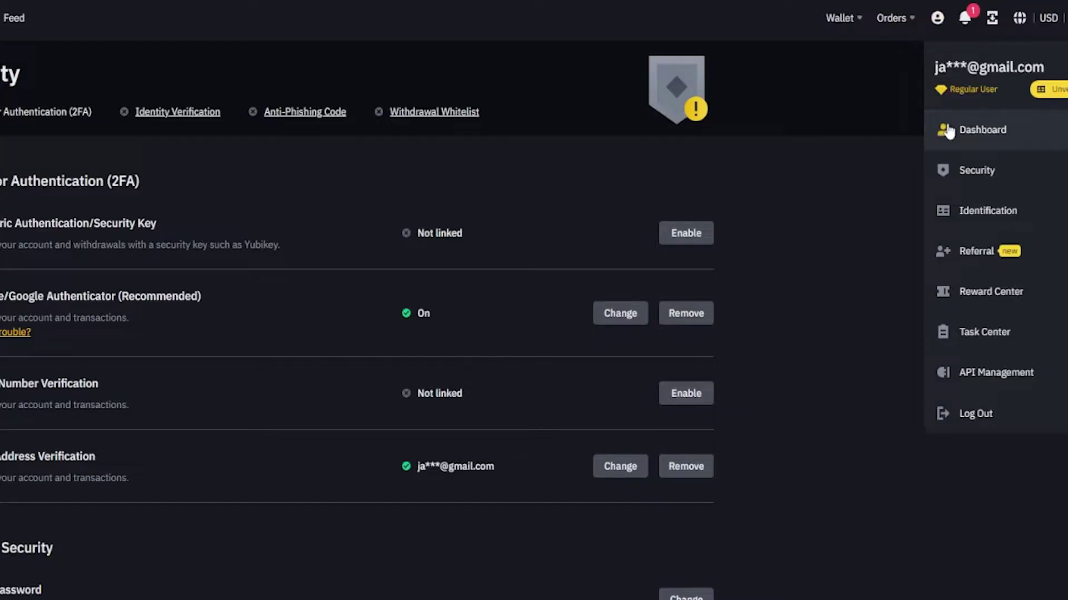
left_click(976, 170)
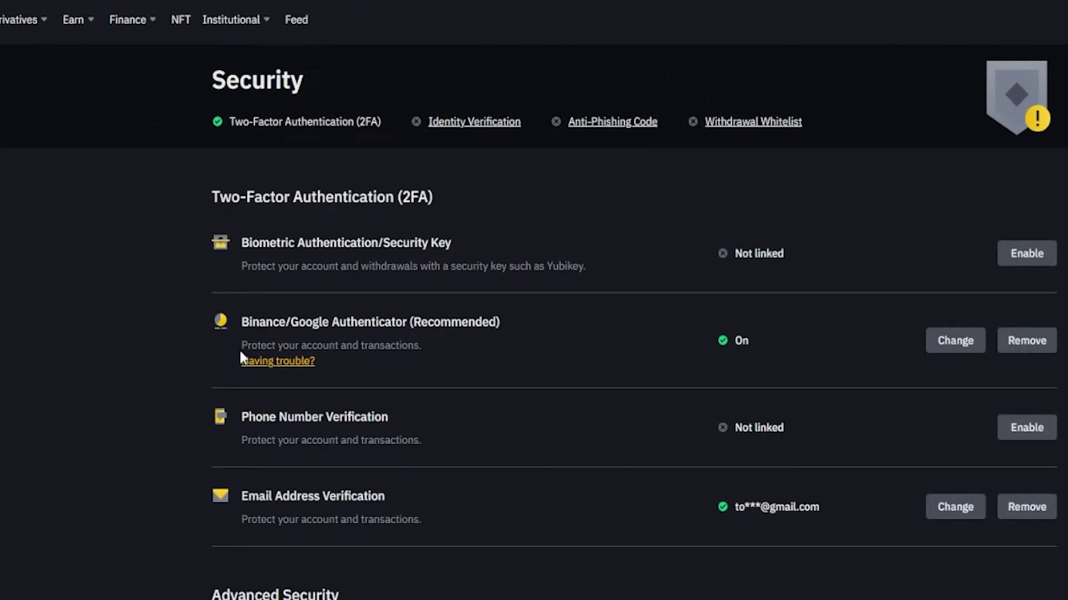
scroll(240, 349, "down", 5)
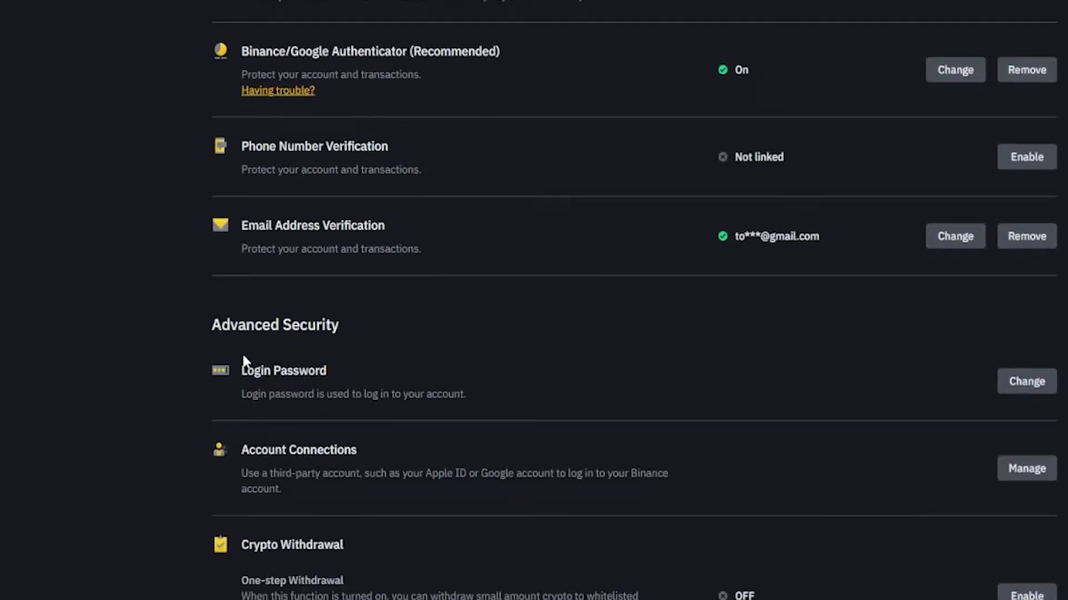
scroll(239, 349, "down", 4)
scroll(324, 348, "down", 1)
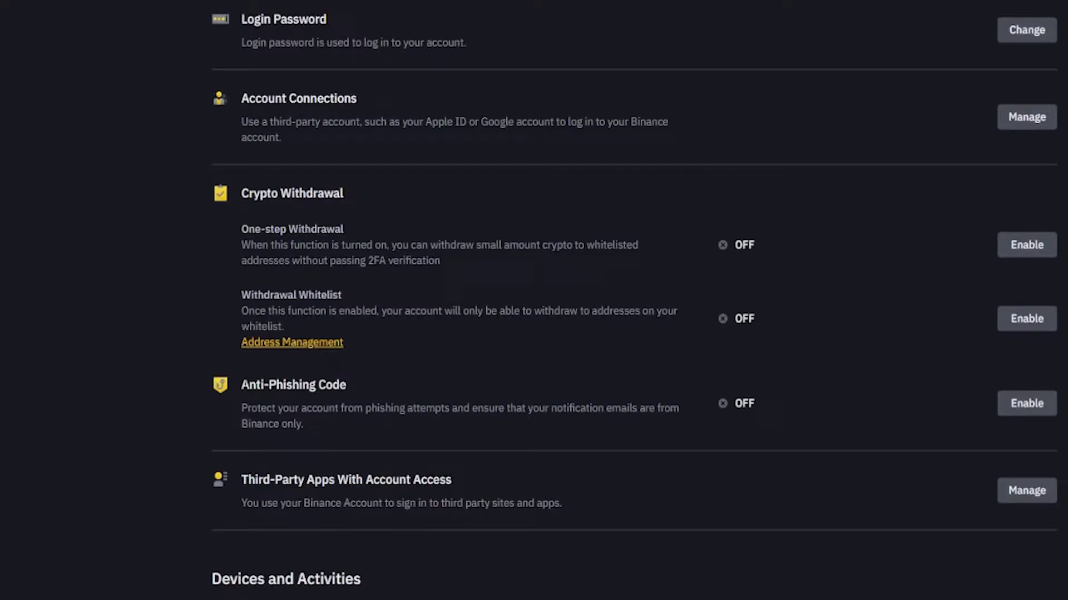
left_click_drag(240, 384, 346, 385)
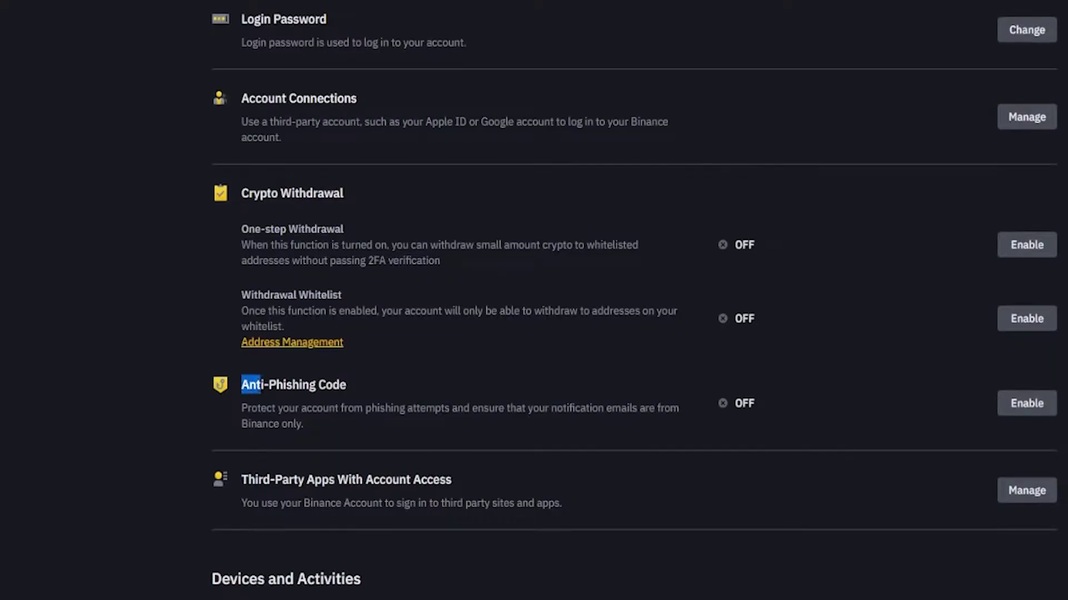
left_click(355, 378)
left_click(1034, 404)
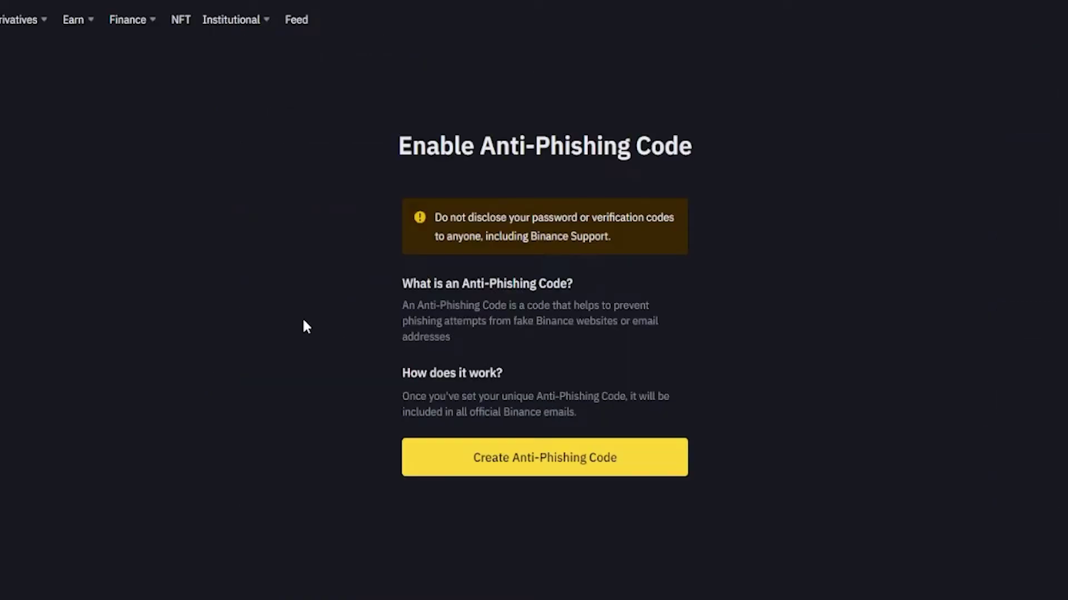
left_click(535, 466)
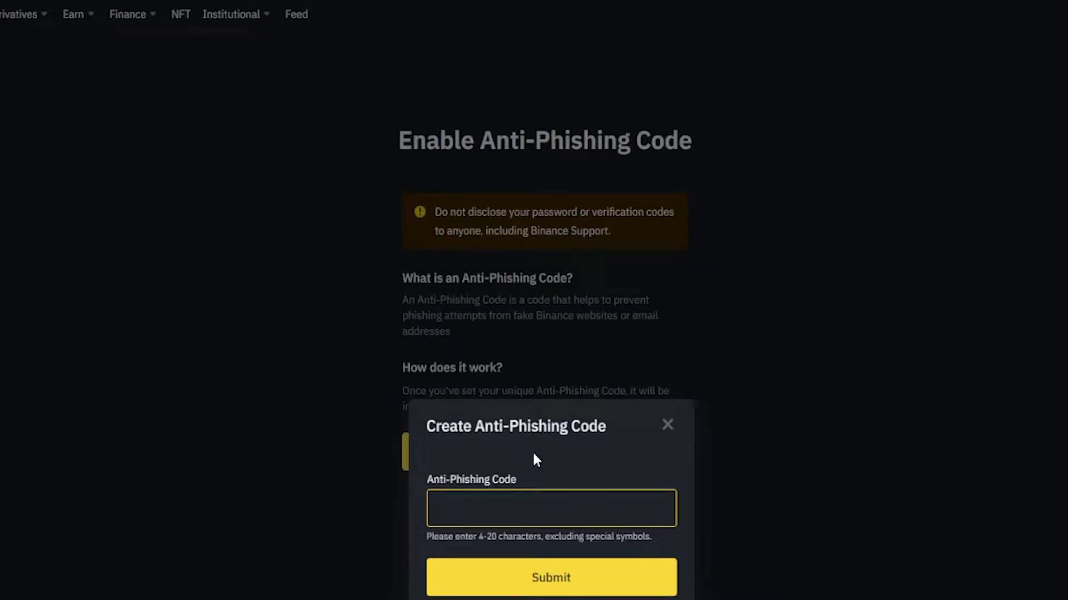
scroll(534, 450, "down", 1)
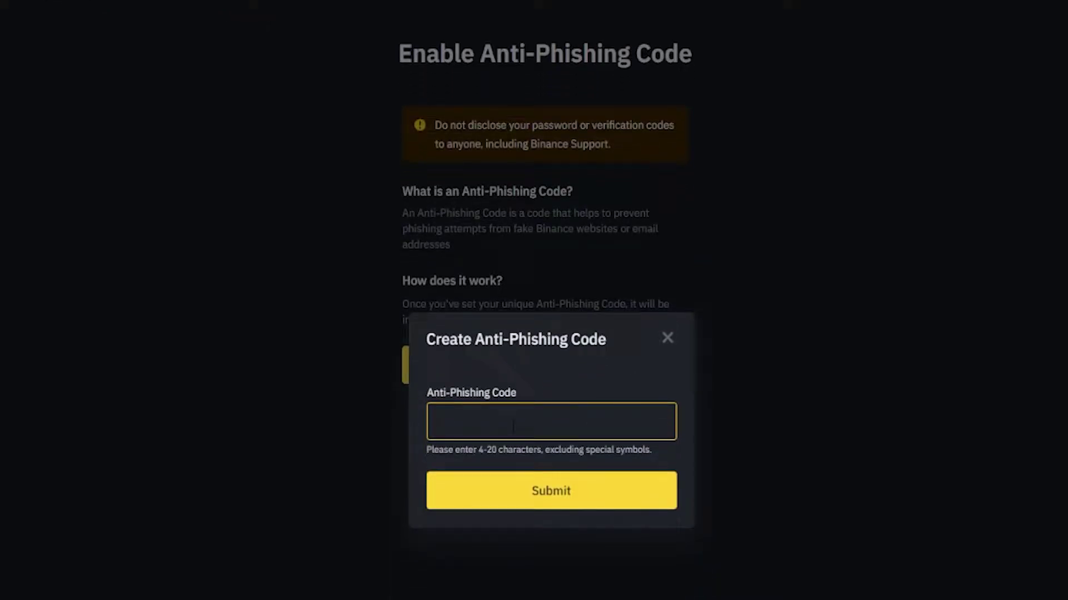
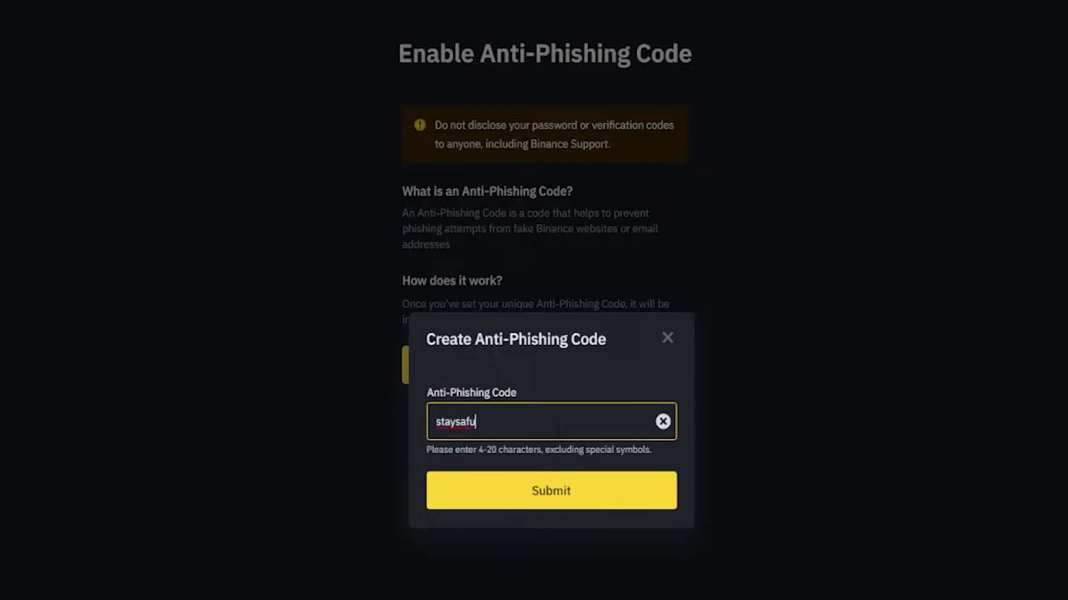
left_click(509, 492)
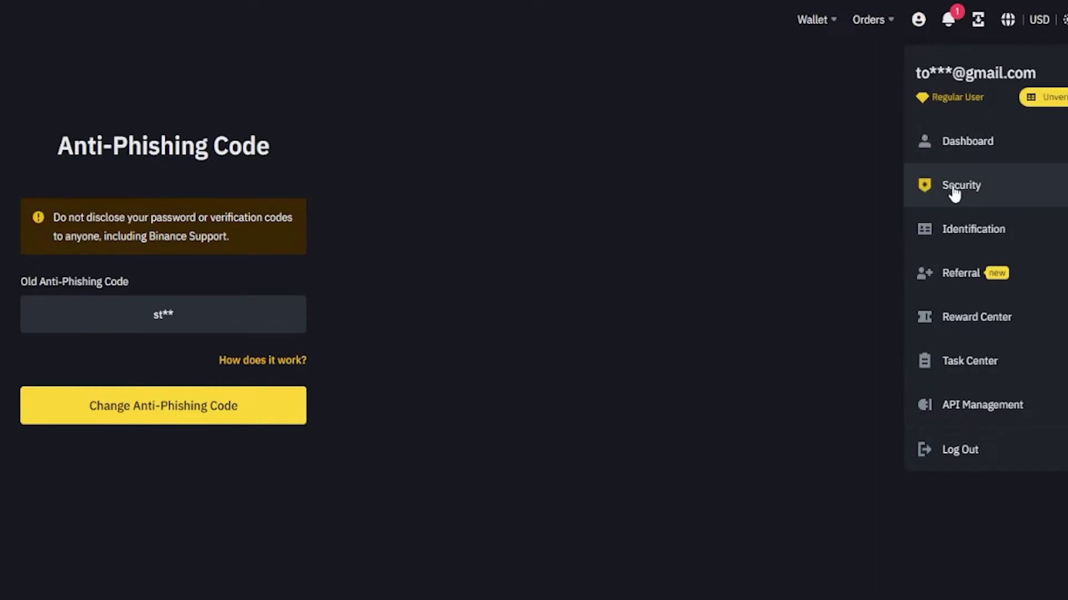
Back on the Security page, verify the Anti-Phishing Code now shows as enabled
left_click(954, 190)
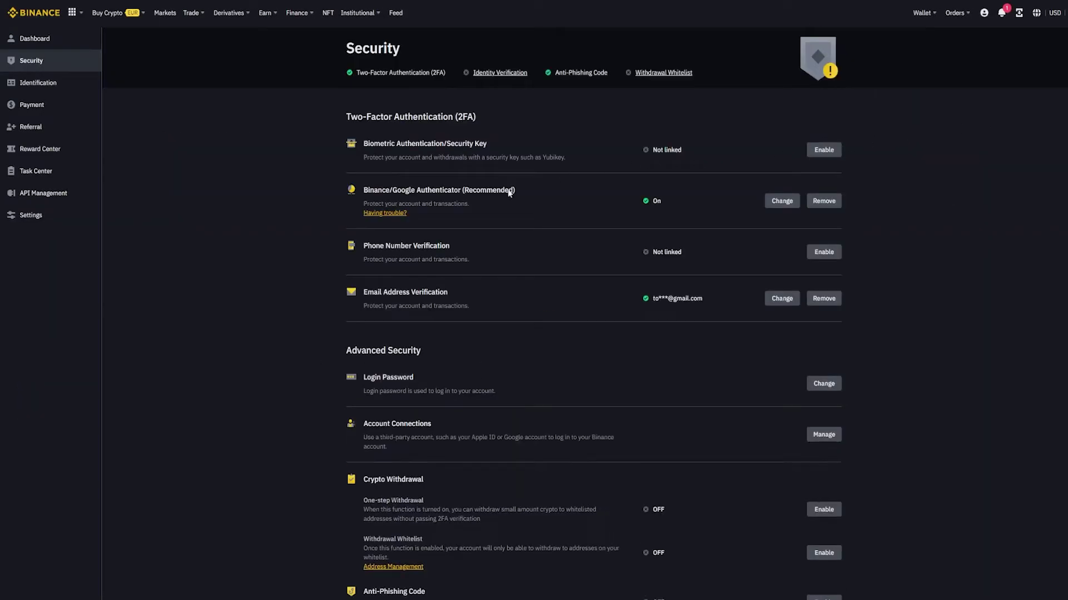
scroll(501, 219, "down", 5)
scroll(508, 215, "down", 5)
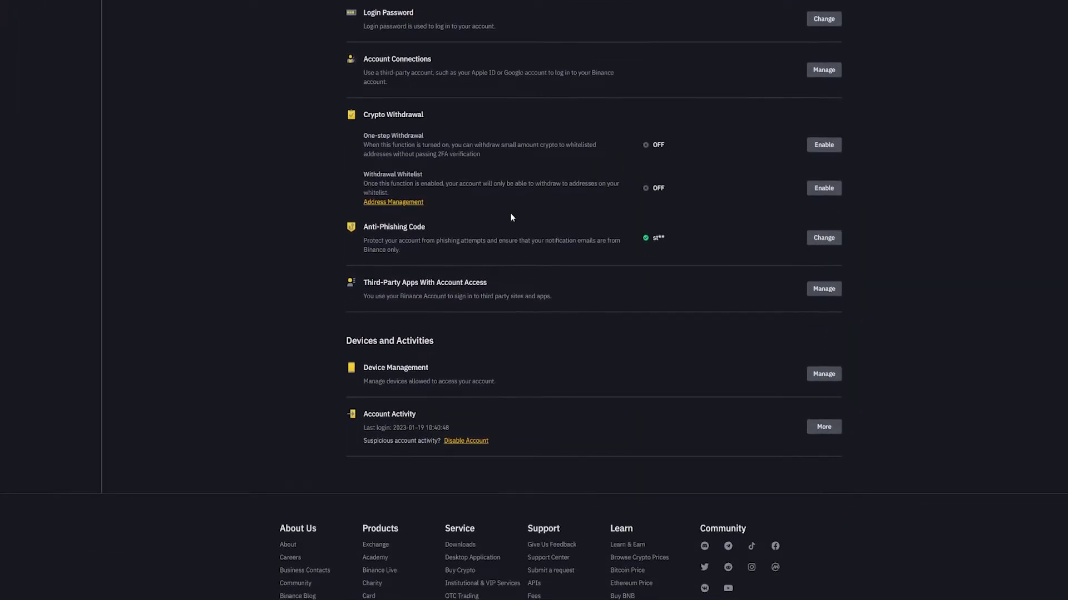
left_click_drag(340, 216, 398, 217)
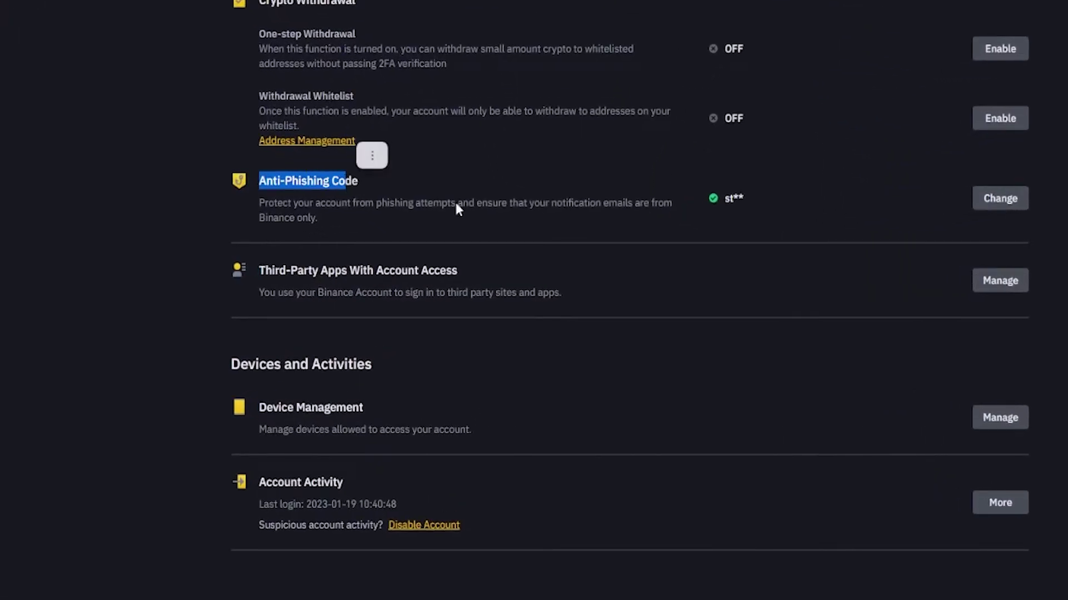
left_click(750, 198)
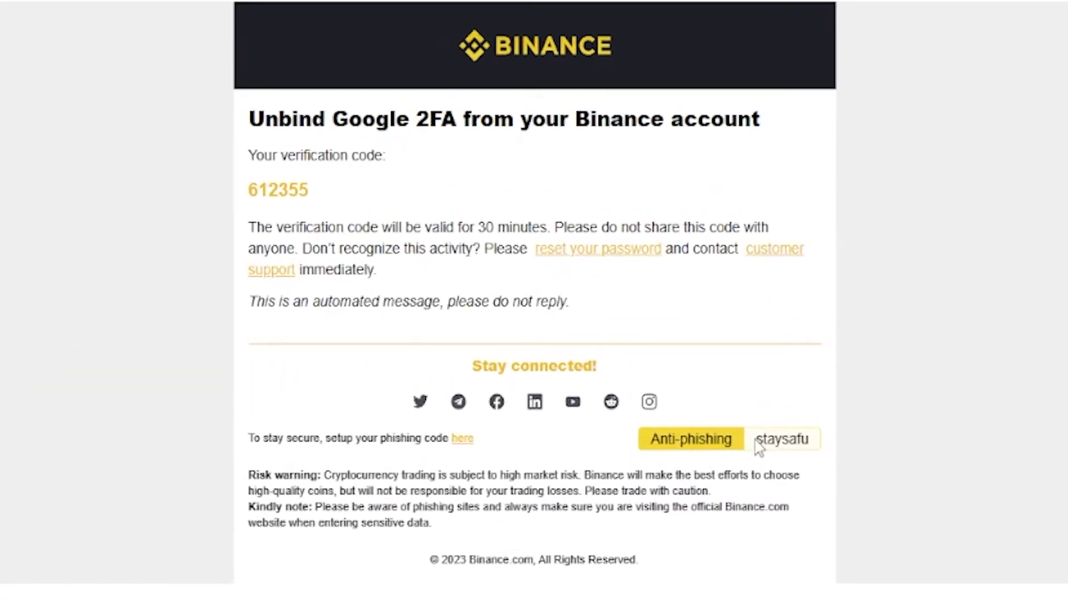
left_click_drag(729, 376, 738, 377)
left_click_drag(768, 439, 829, 441)
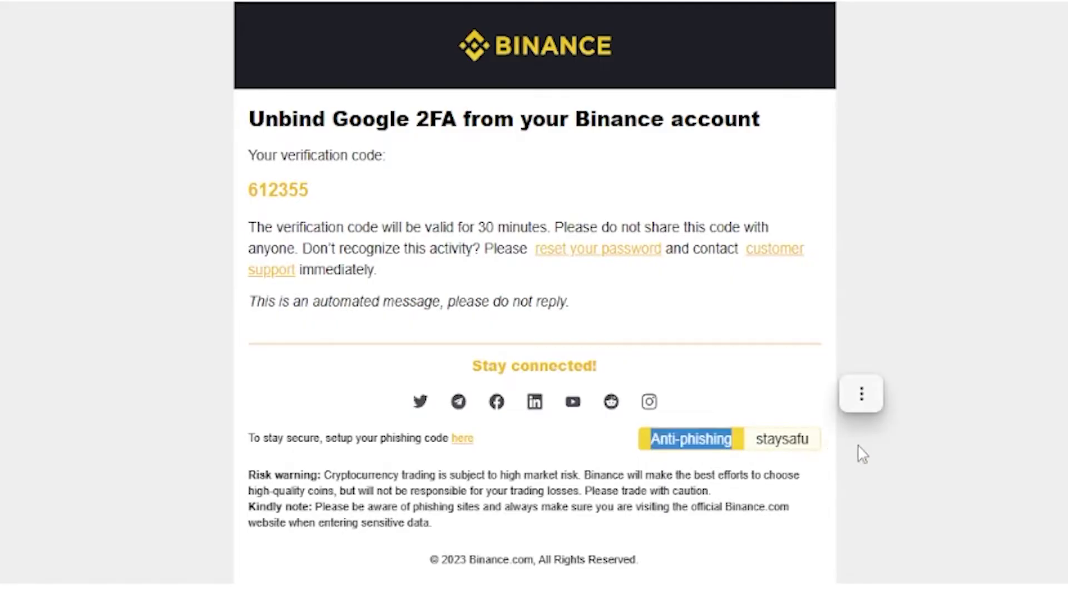